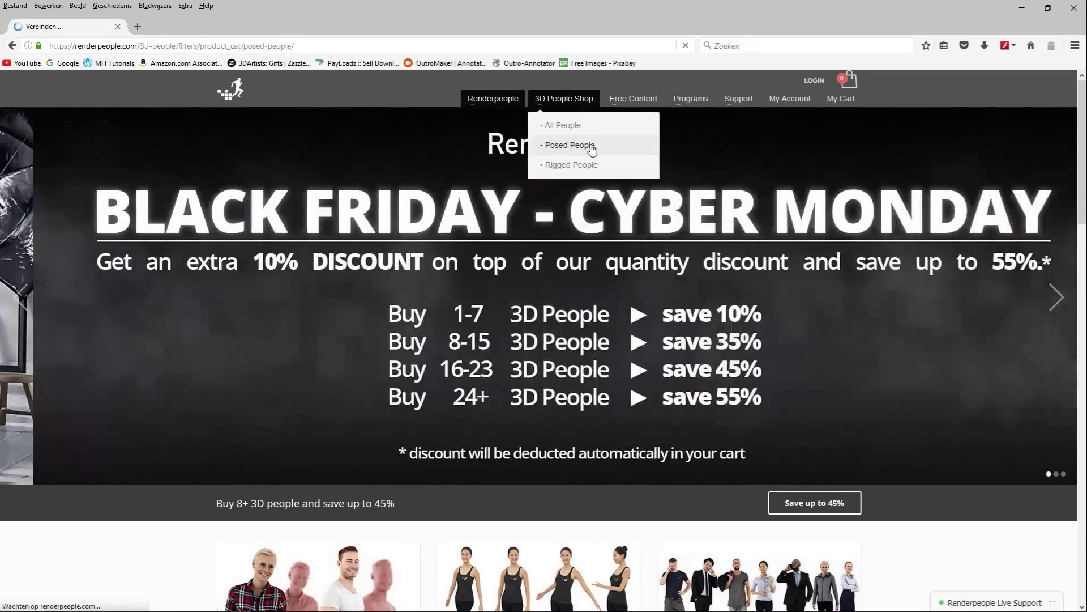
# Open the Posed People shop listing of 482 models at 39.00 € each.
pyautogui.click(593, 150)
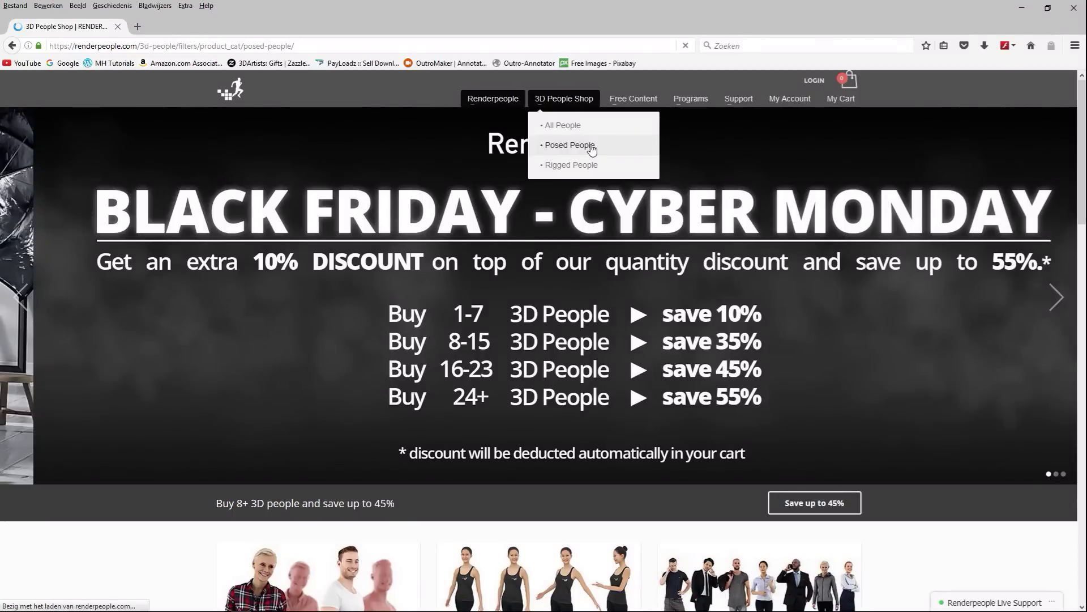
pyautogui.scroll(-3, 732, 376)
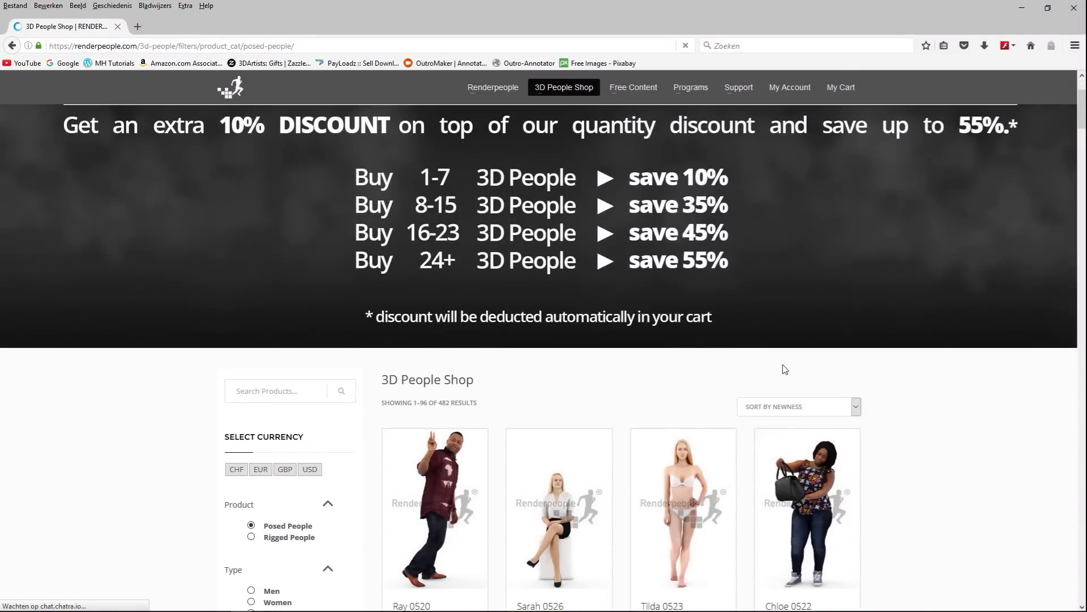
pyautogui.scroll(-2, 782, 365)
pyautogui.scroll(-2, 816, 365)
pyautogui.scroll(-4, 853, 371)
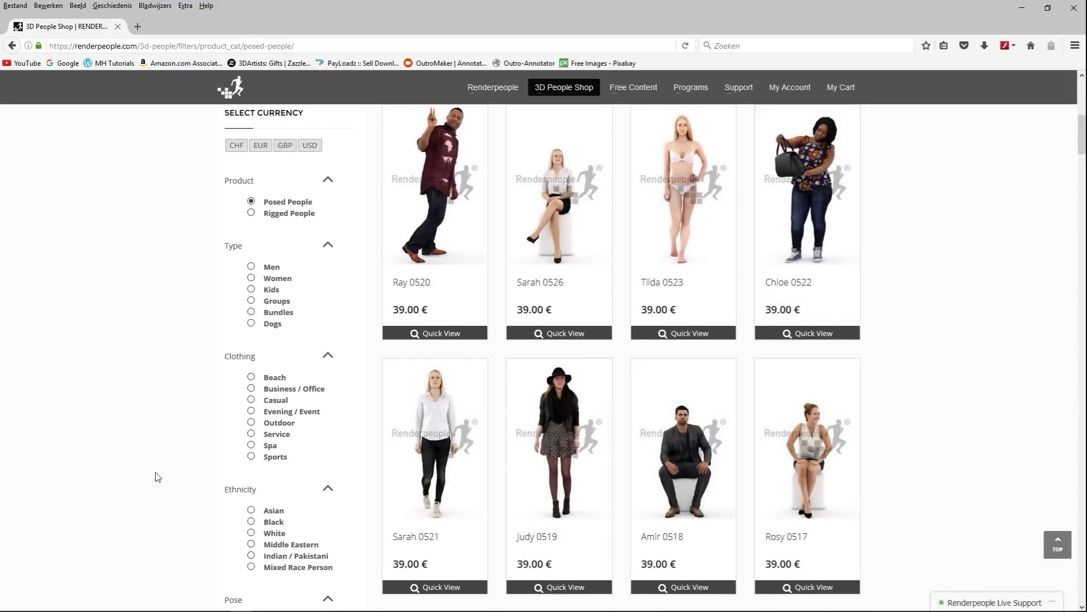
pyautogui.scroll(-2, 158, 476)
pyautogui.scroll(-1, 161, 476)
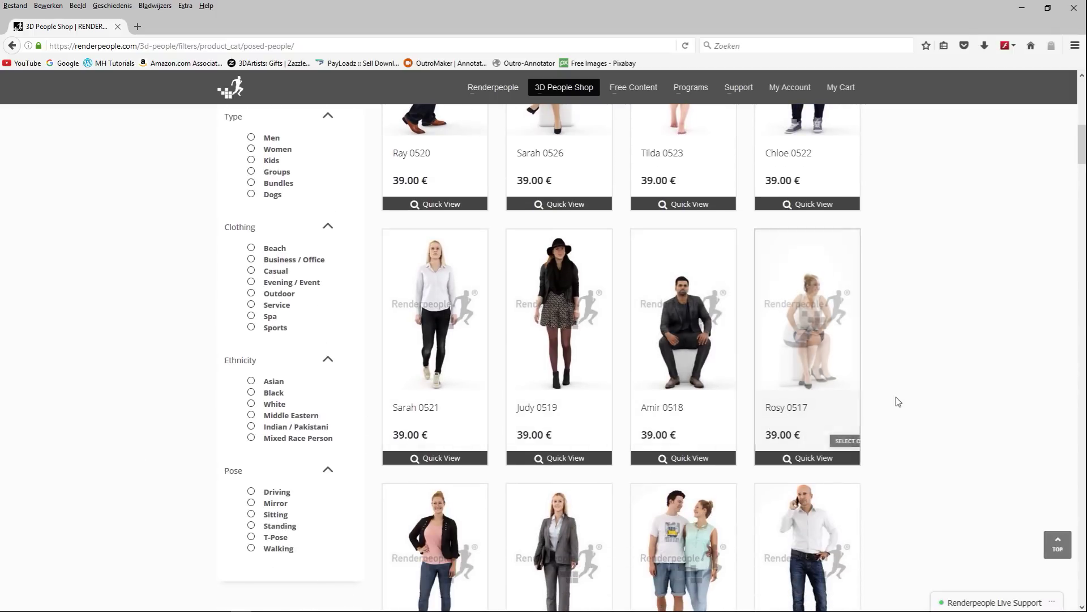
pyautogui.scroll(-1, 896, 400)
pyautogui.scroll(-1, 908, 406)
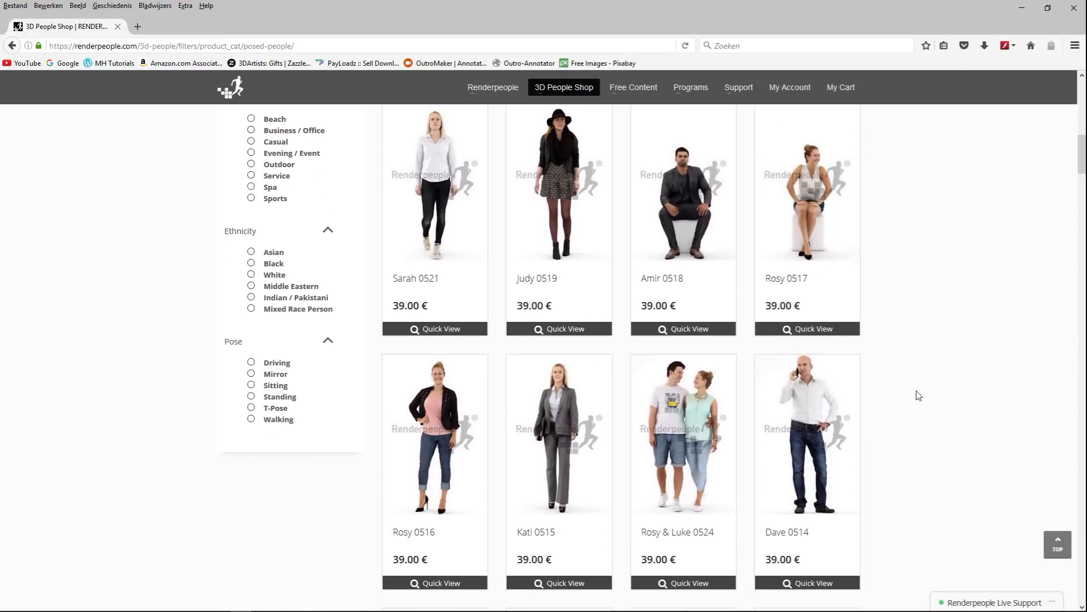
pyautogui.scroll(-2, 936, 386)
pyautogui.scroll(-1, 936, 392)
pyautogui.scroll(-2, 930, 396)
pyautogui.scroll(2, 896, 396)
pyautogui.scroll(2, 235, 450)
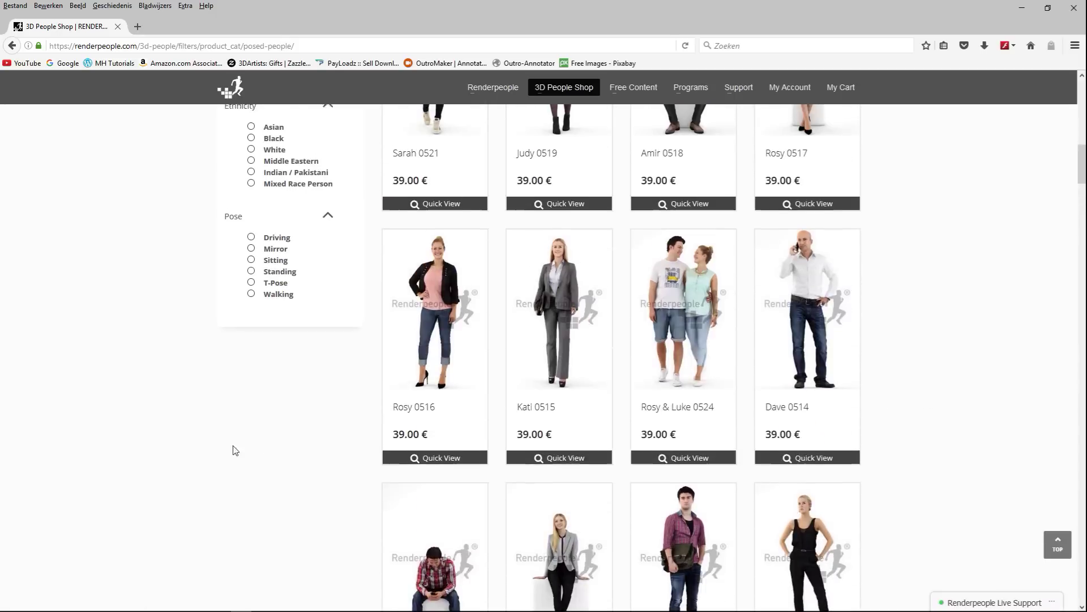
pyautogui.scroll(3, 235, 450)
pyautogui.scroll(3, 141, 433)
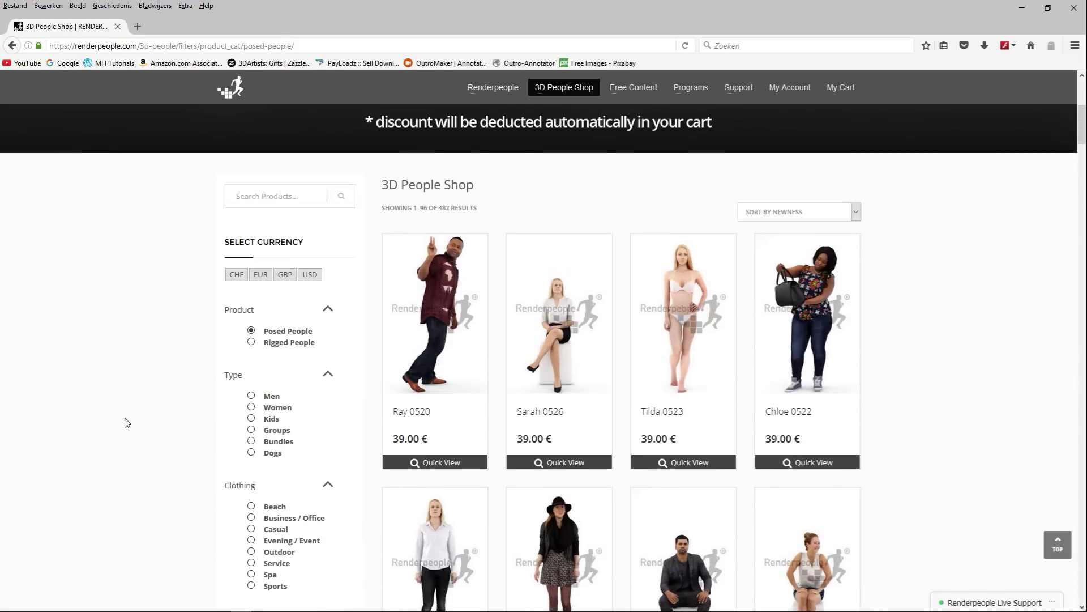
pyautogui.scroll(-1, 126, 421)
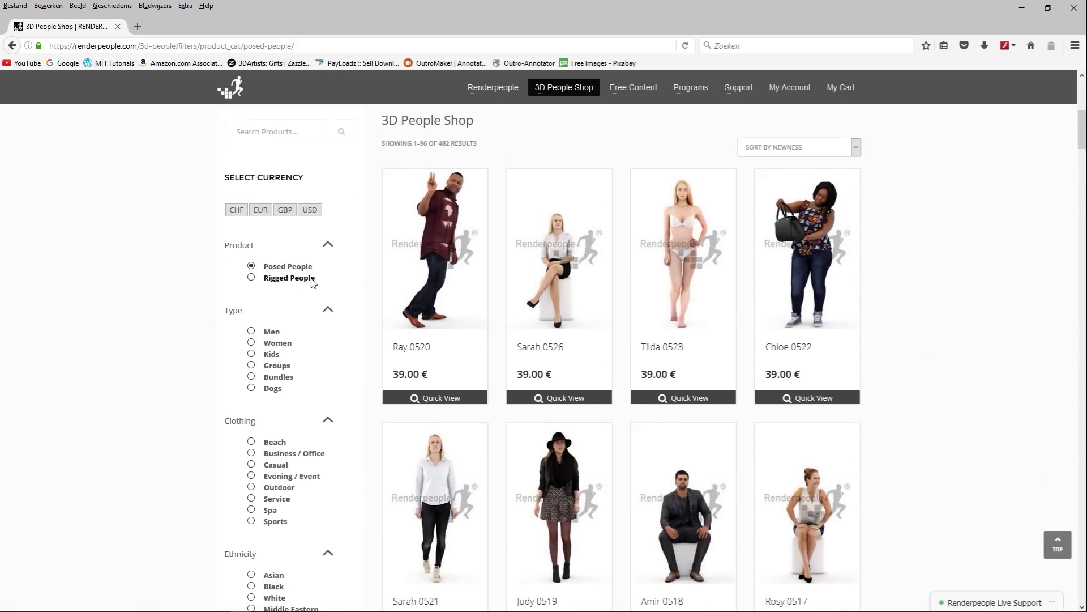
pyautogui.scroll(-3, 117, 326)
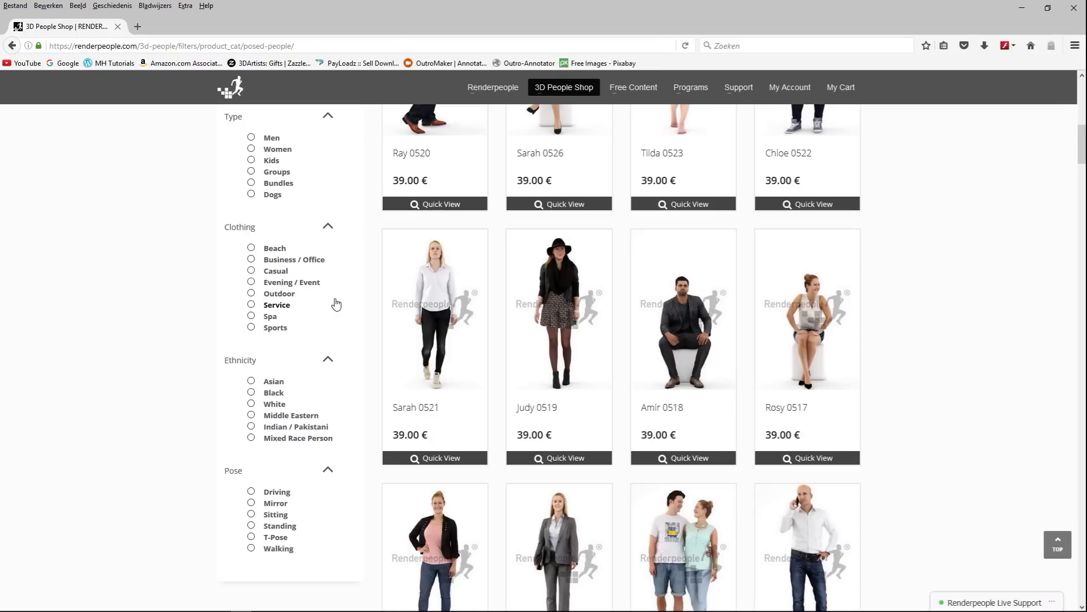
# Filter to Outdoor clothing (7 models), preview Joscha 0153's pink untextured image, then return.
pyautogui.click(268, 297)
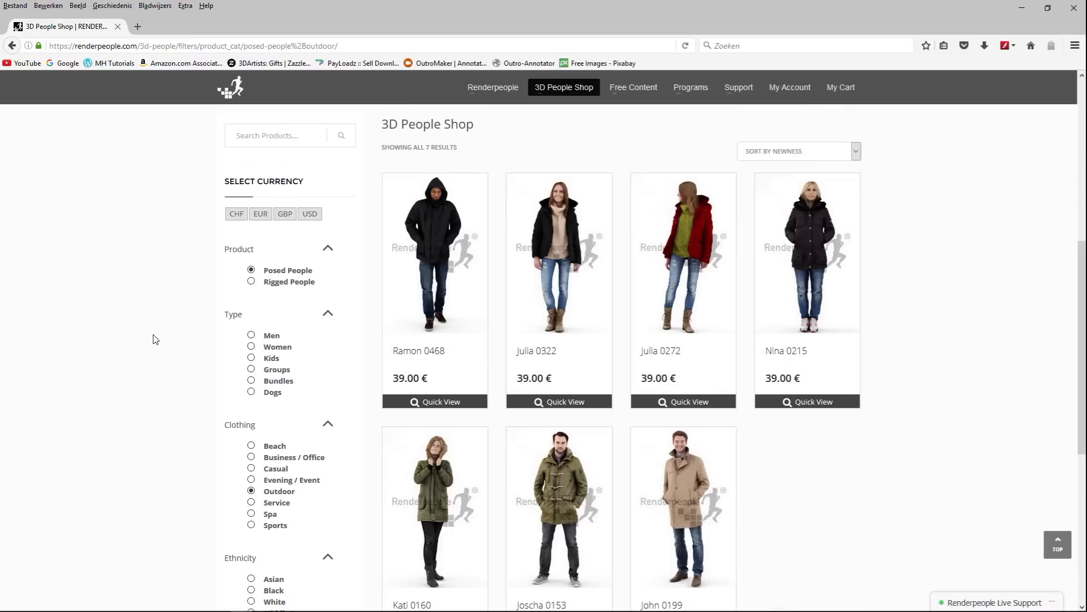
pyautogui.scroll(-3, 154, 340)
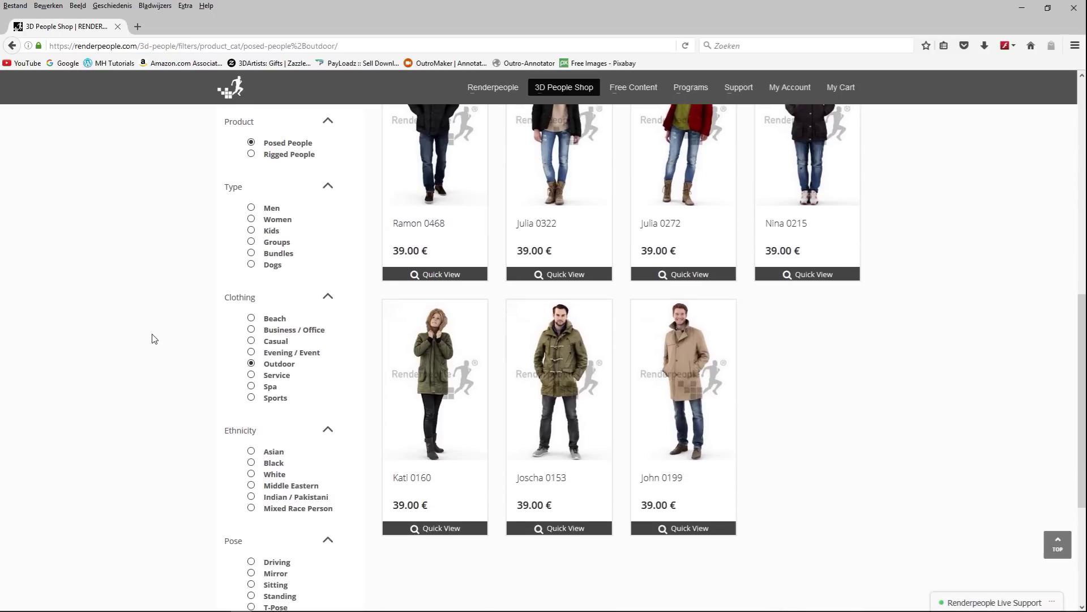
pyautogui.click(572, 347)
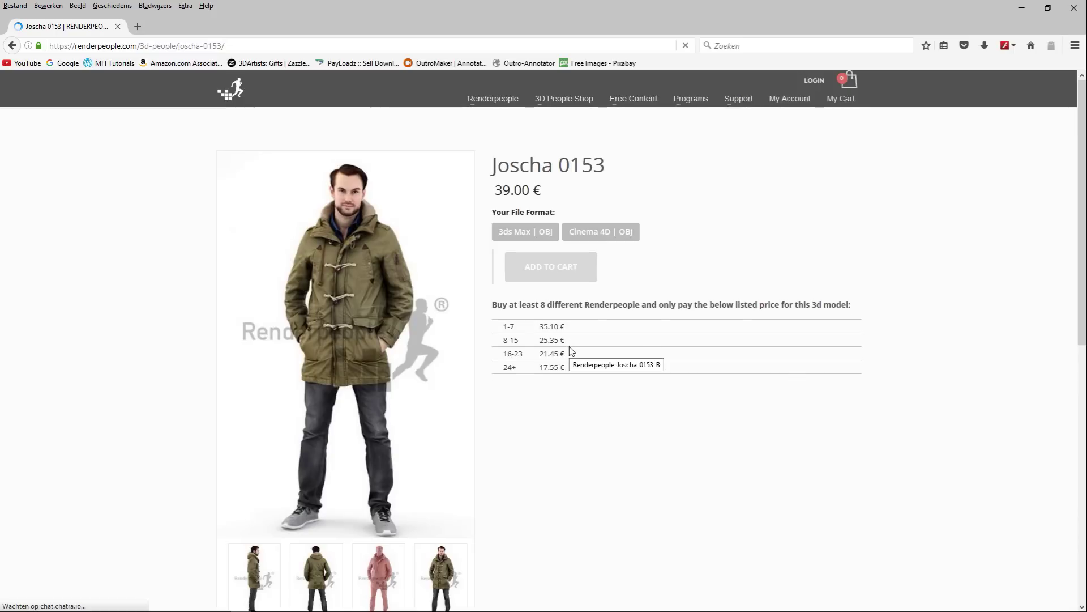
pyautogui.scroll(-3, 178, 379)
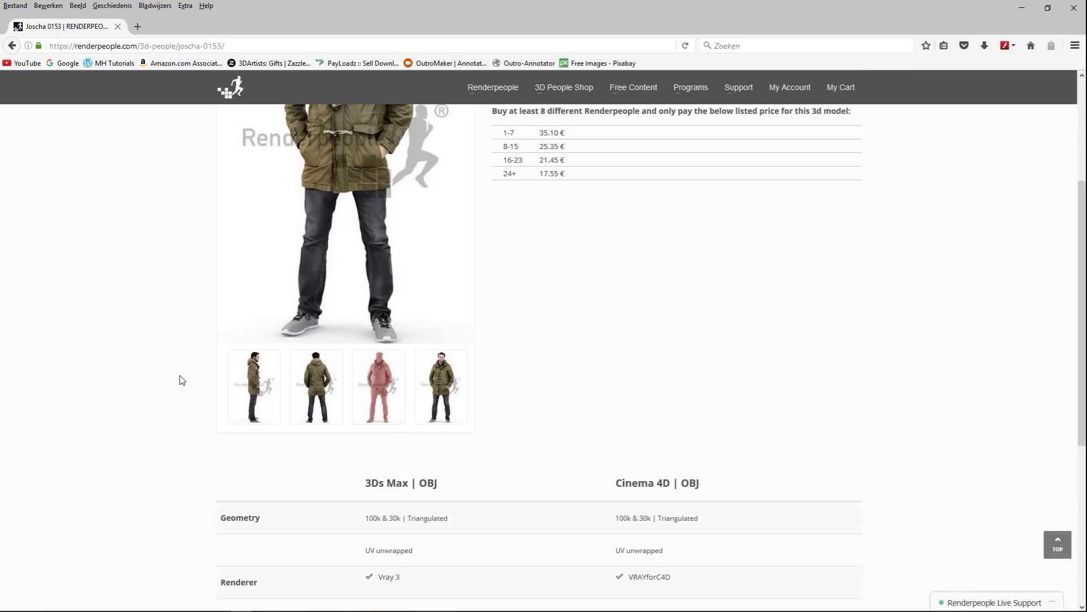
pyautogui.scroll(-3, 181, 380)
pyautogui.scroll(8, 180, 379)
pyautogui.scroll(-5, 165, 395)
pyautogui.click(384, 271)
pyautogui.click(385, 272)
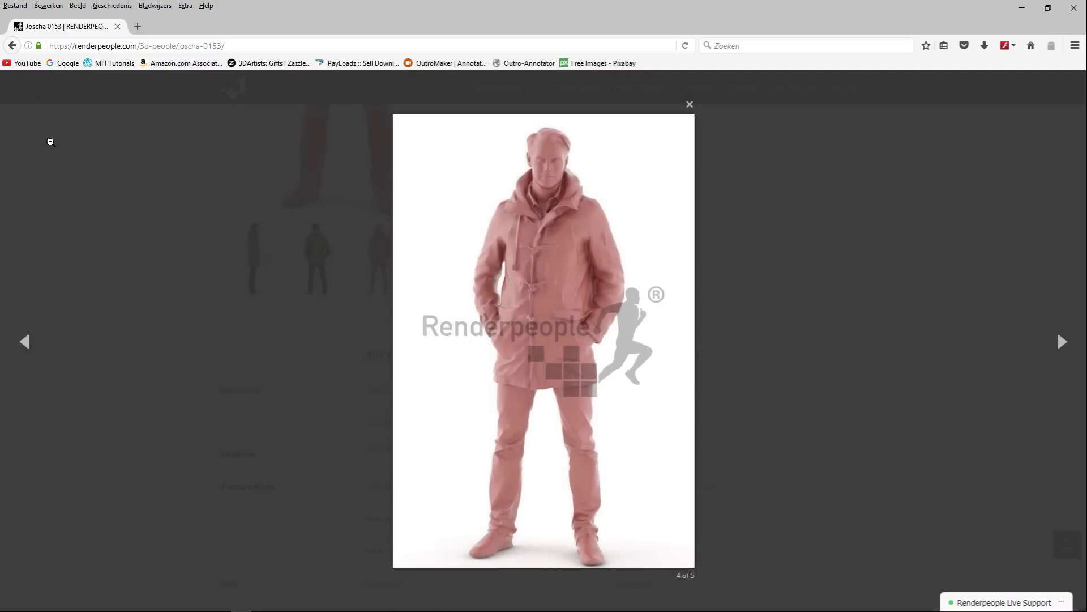
pyautogui.click(12, 45)
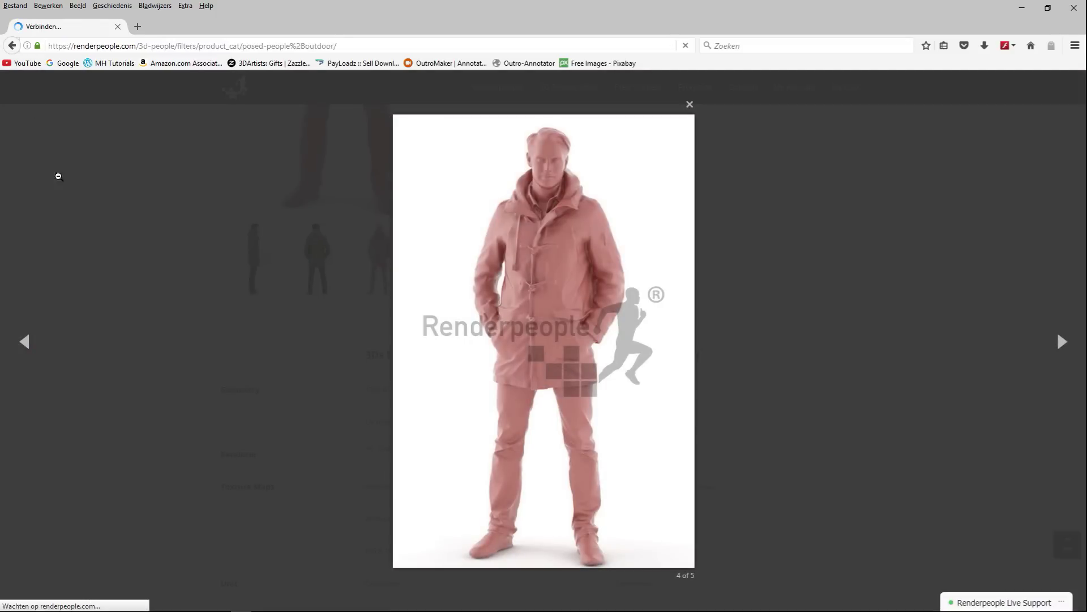
pyautogui.scroll(1, 162, 381)
pyautogui.scroll(3, 156, 379)
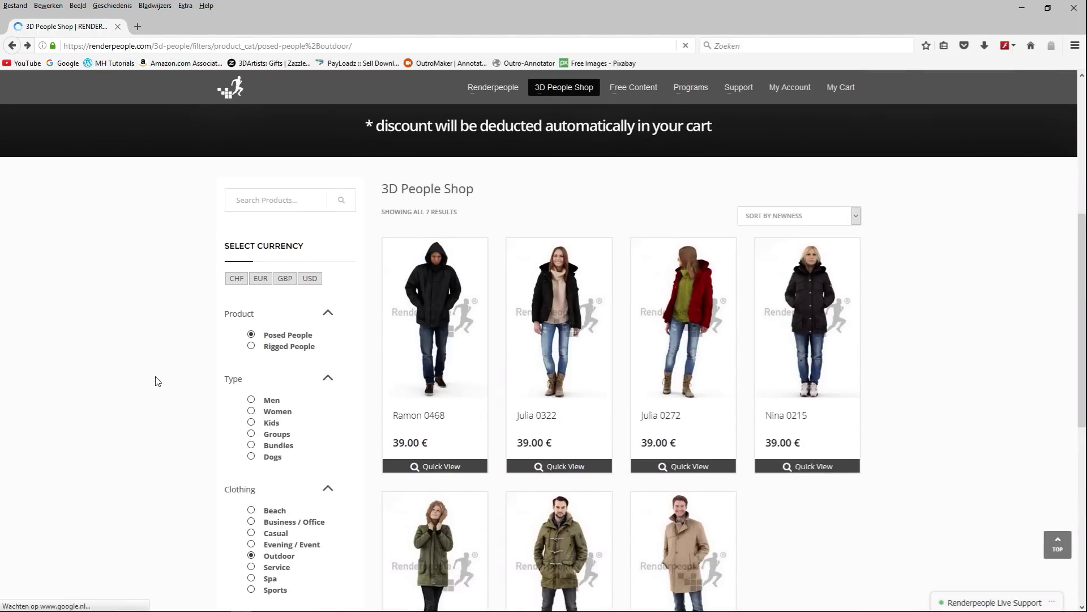
pyautogui.scroll(3, 152, 381)
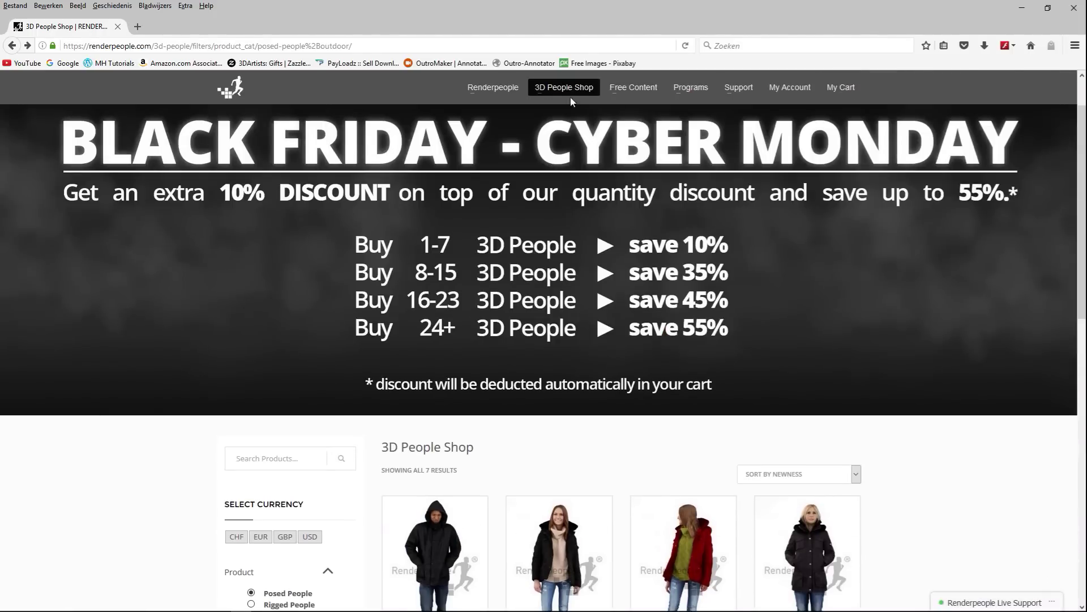
# Browse the 15 Rigged People models at 78.00 € and open Chen Rigged 002.
pyautogui.click(576, 155)
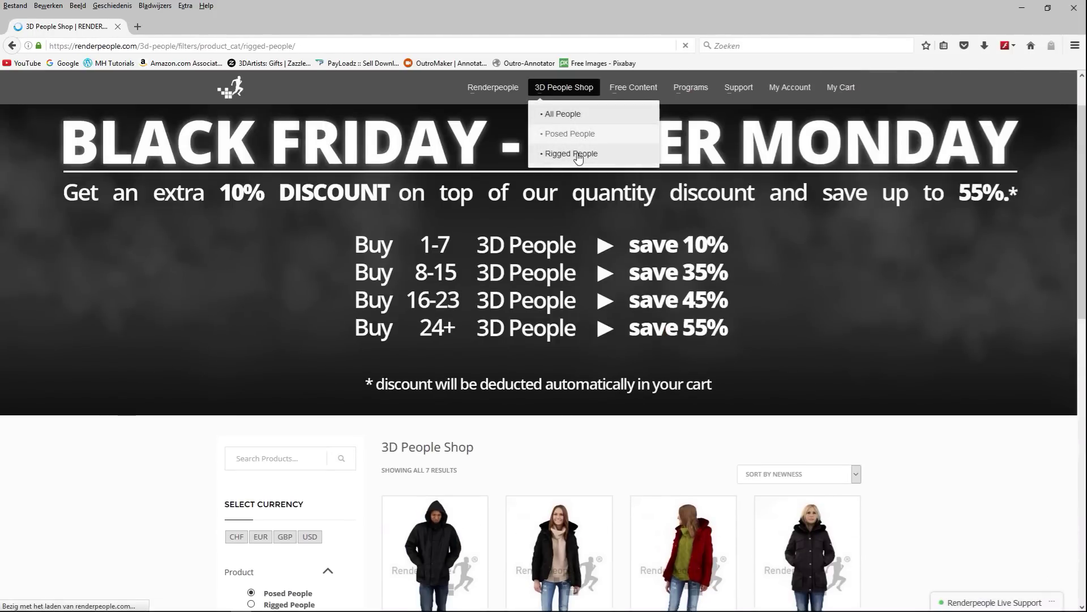
pyautogui.scroll(-1, 219, 298)
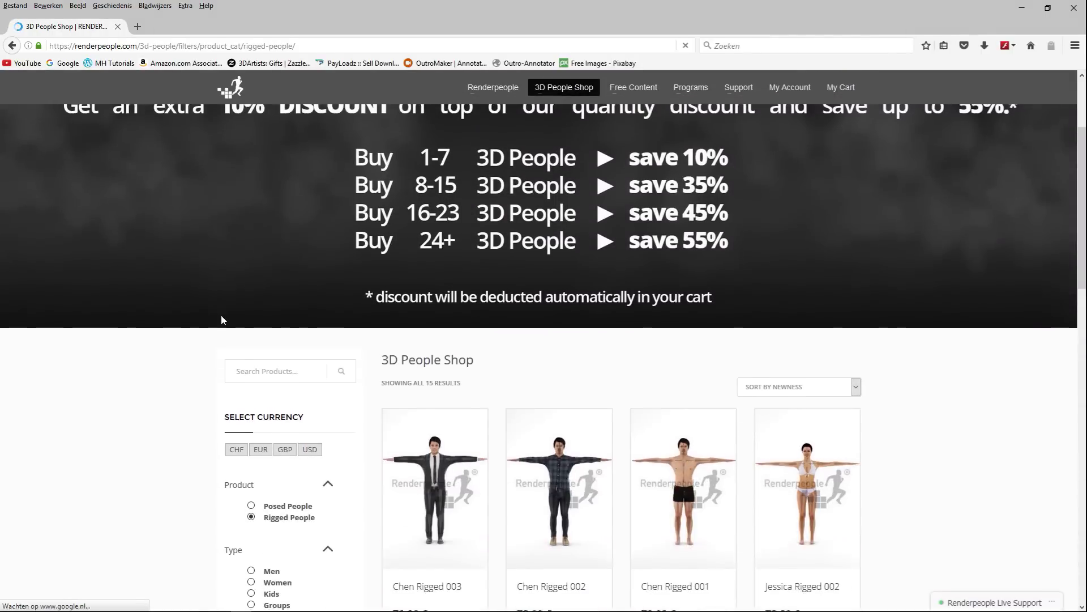
pyautogui.scroll(-2, 221, 319)
pyautogui.scroll(-2, 221, 320)
pyautogui.scroll(-1, 213, 320)
pyautogui.scroll(-1, 203, 321)
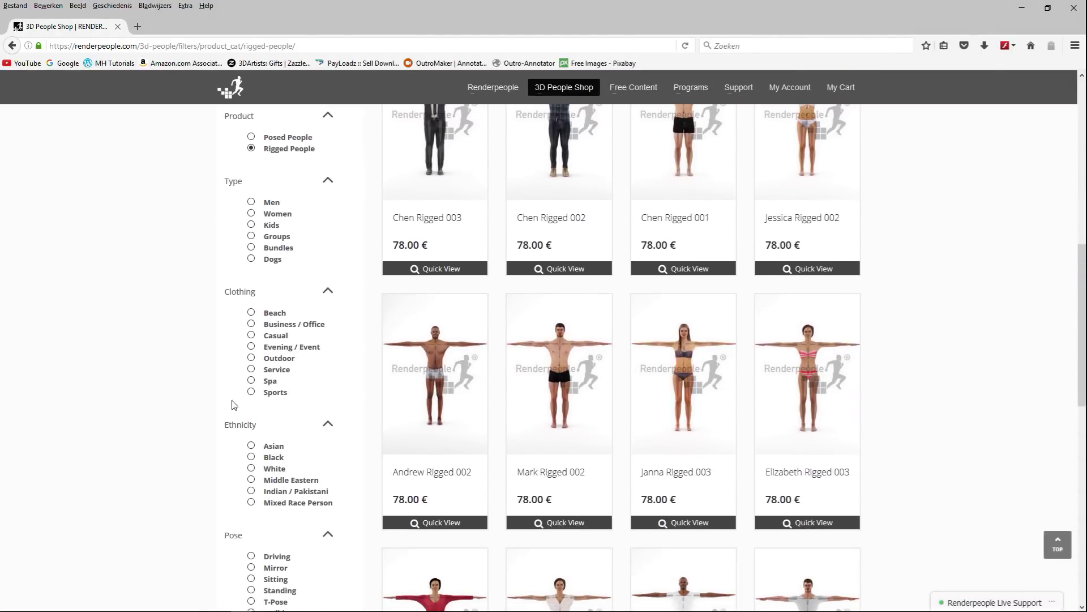
pyautogui.scroll(-2, 226, 427)
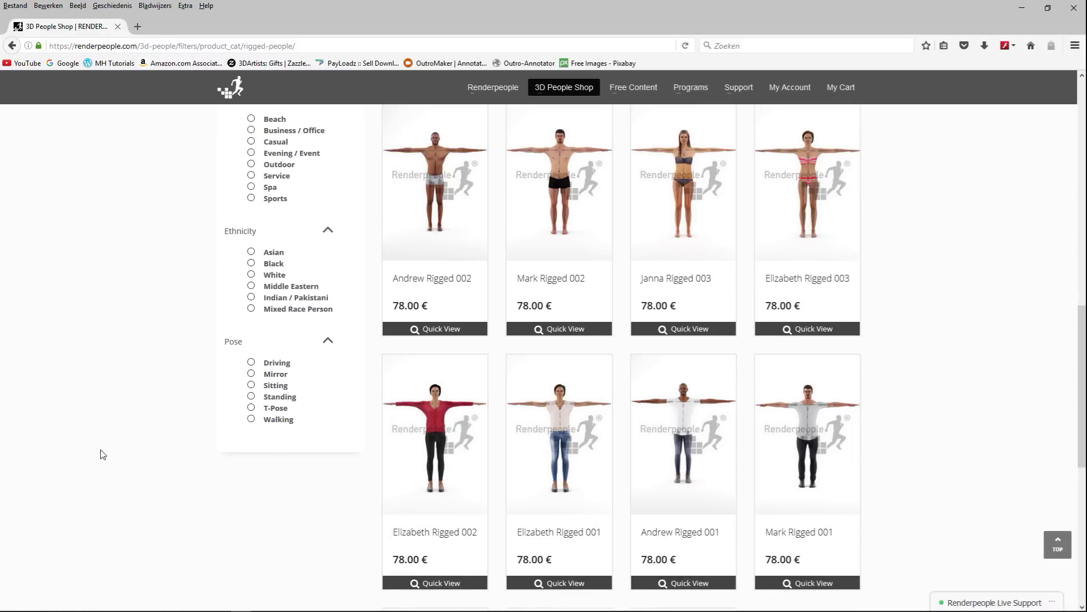
pyautogui.scroll(2, 103, 450)
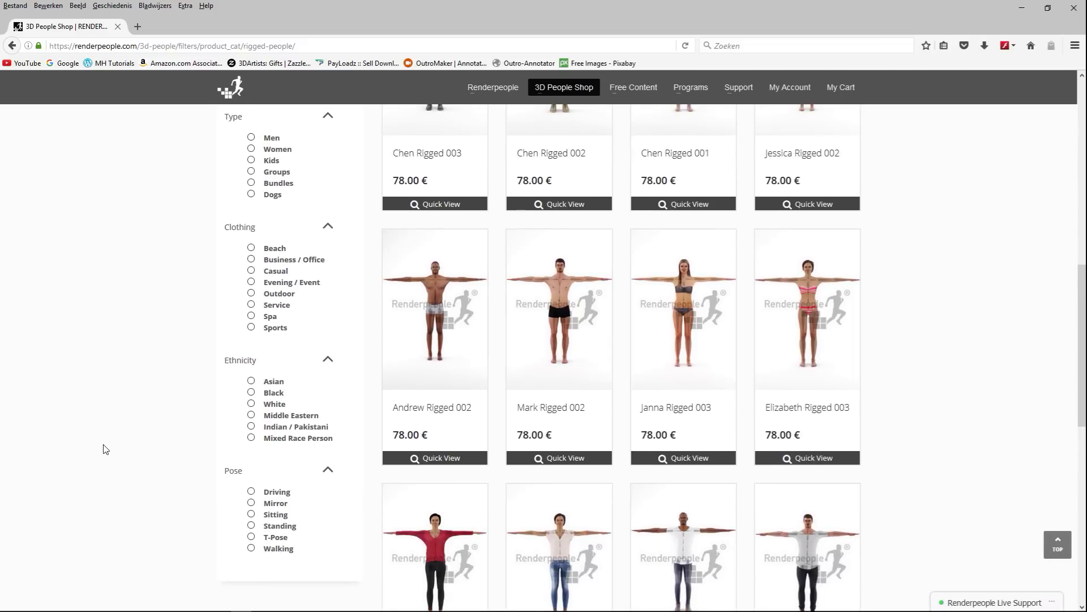
pyautogui.scroll(2, 103, 449)
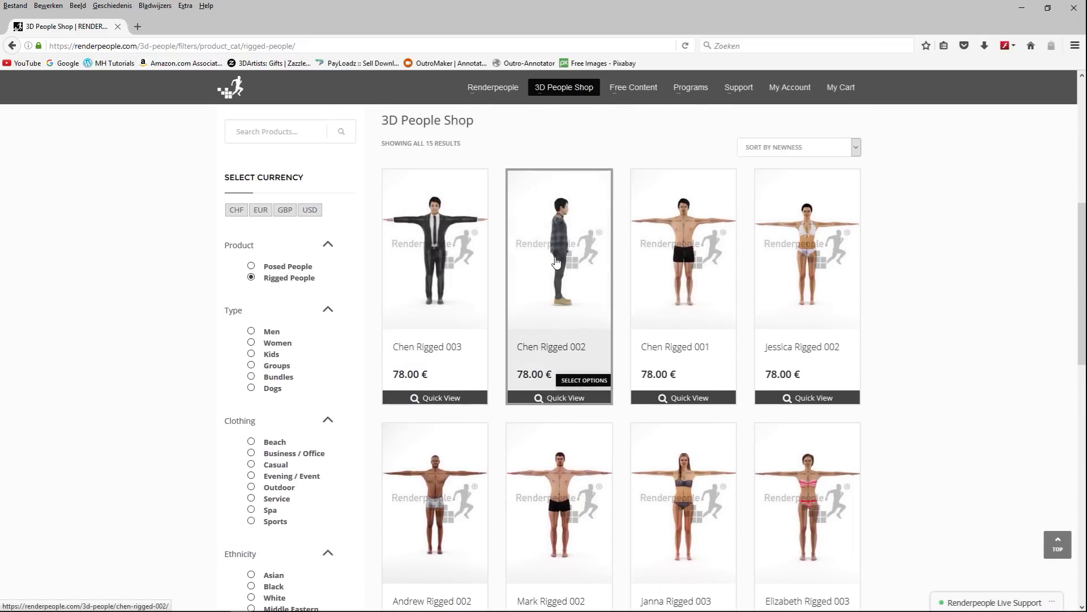
pyautogui.click(556, 264)
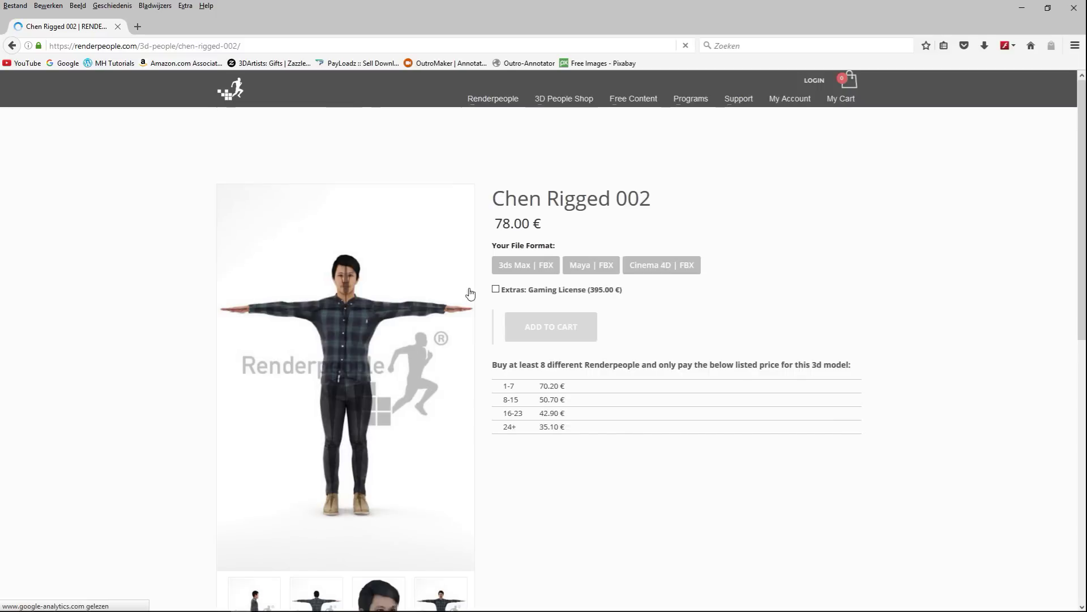
pyautogui.scroll(-2, 181, 372)
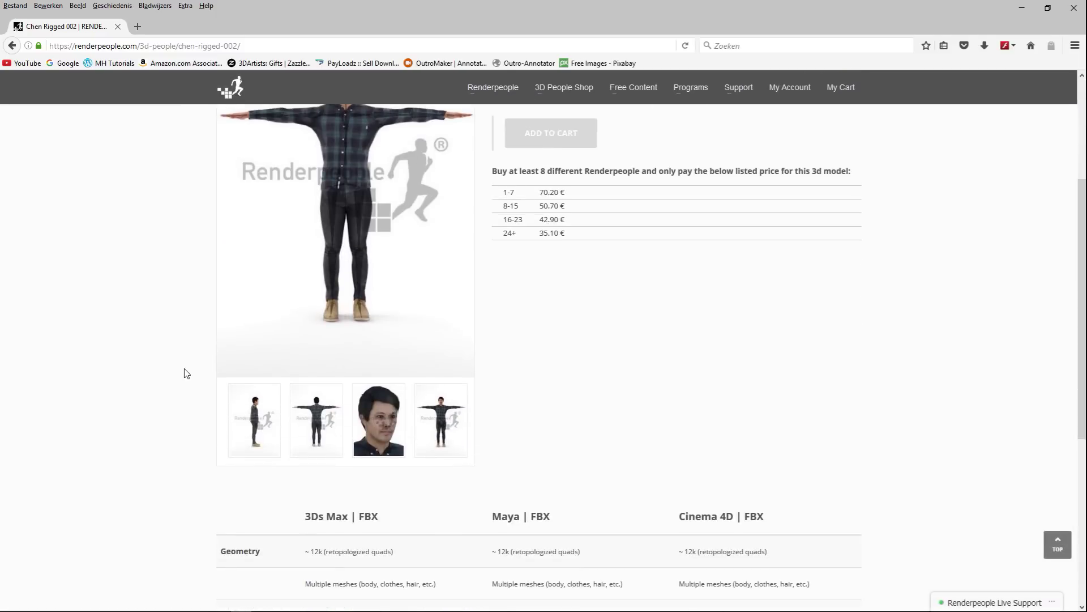
# Cycle Chen Rigged 002's gallery thumbnails through to its side view.
pyautogui.click(431, 422)
pyautogui.click(331, 429)
pyautogui.click(238, 432)
pyautogui.scroll(-2, 207, 426)
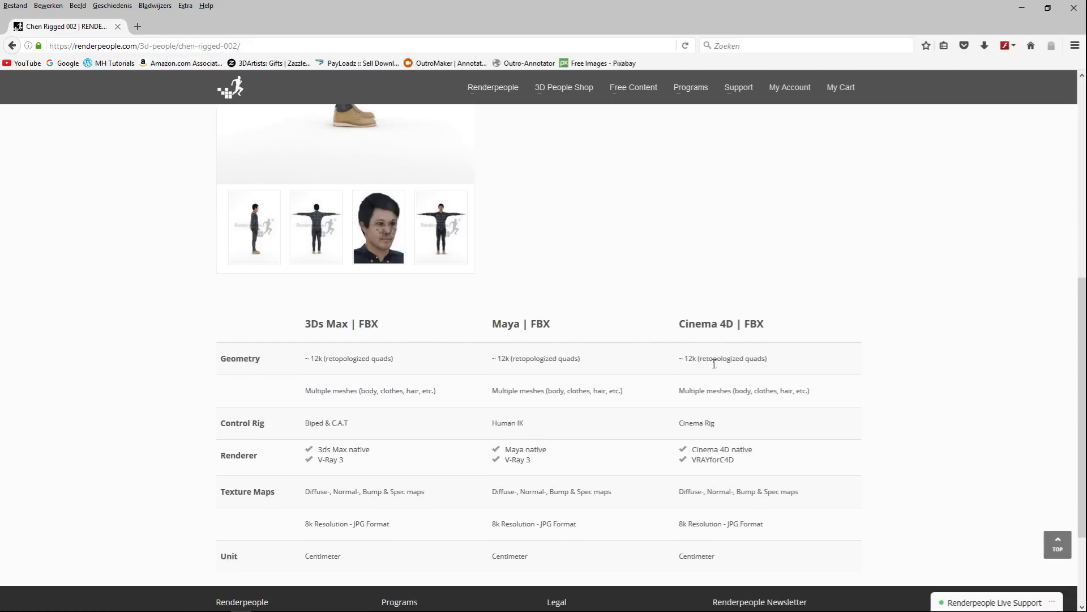
pyautogui.scroll(4, 124, 377)
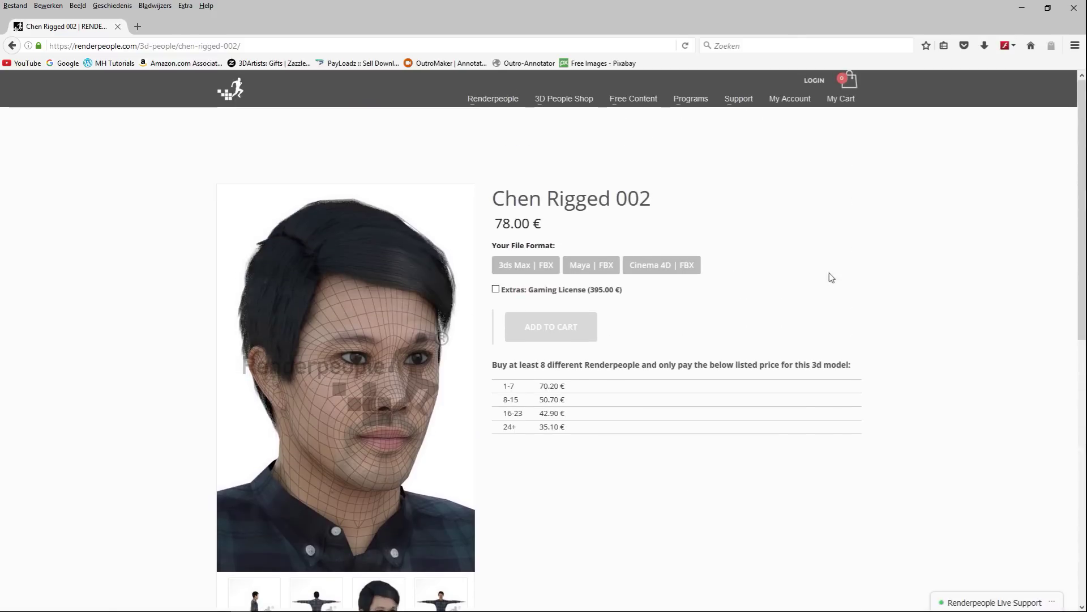
pyautogui.moveTo(633, 88)
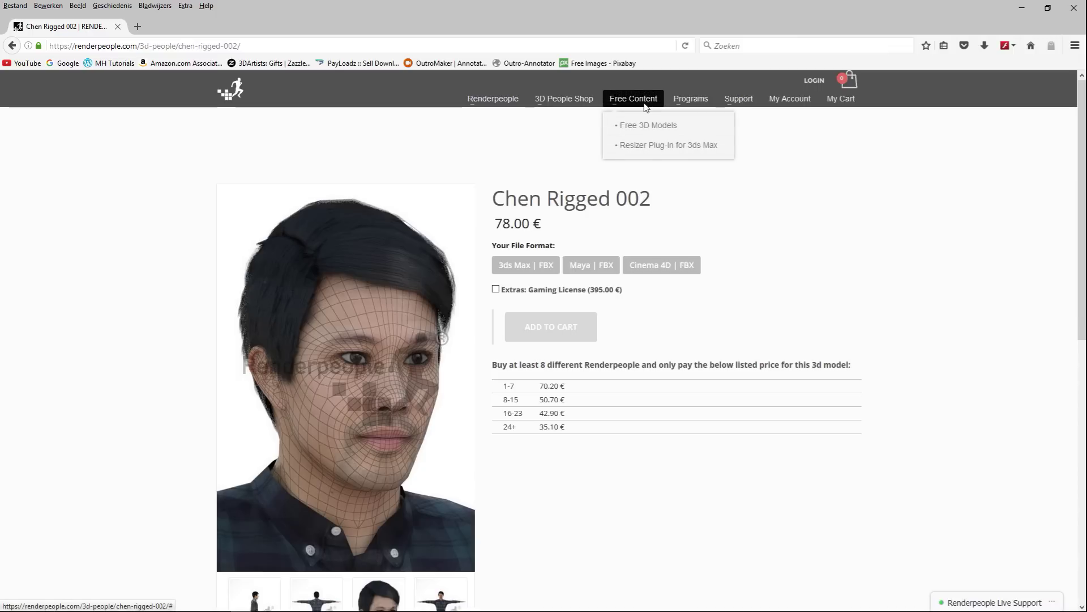
# Open Free 3D Models to find Dennis Posed 004, Mei Posed 001 and Jessica Rigged 001.
pyautogui.click(659, 124)
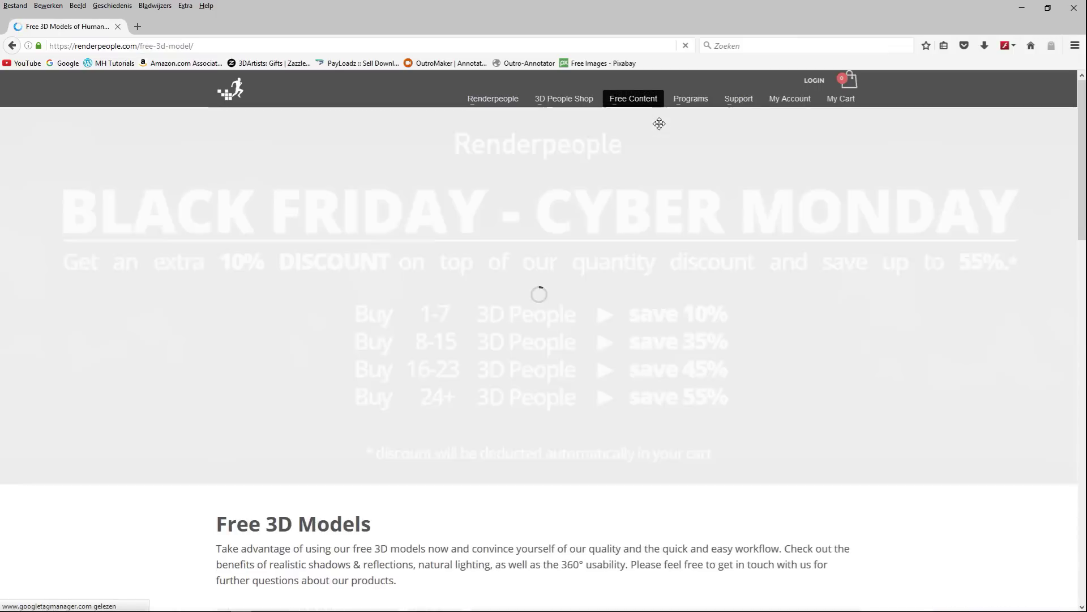
pyautogui.scroll(-5, 132, 339)
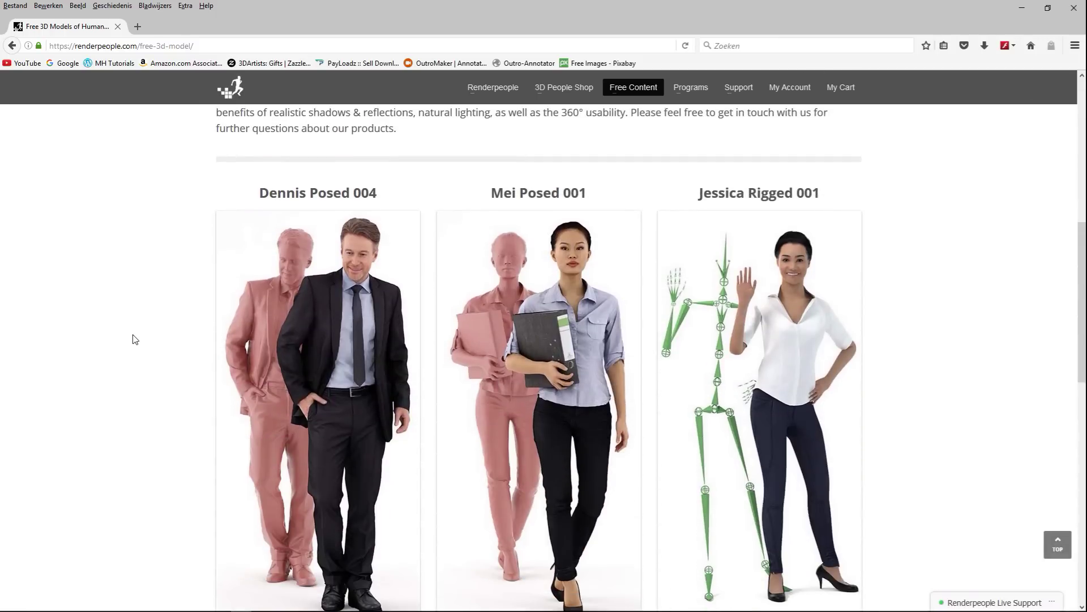
pyautogui.scroll(-3, 132, 339)
pyautogui.scroll(3, 133, 338)
pyautogui.scroll(-2, 958, 327)
pyautogui.scroll(-2, 934, 325)
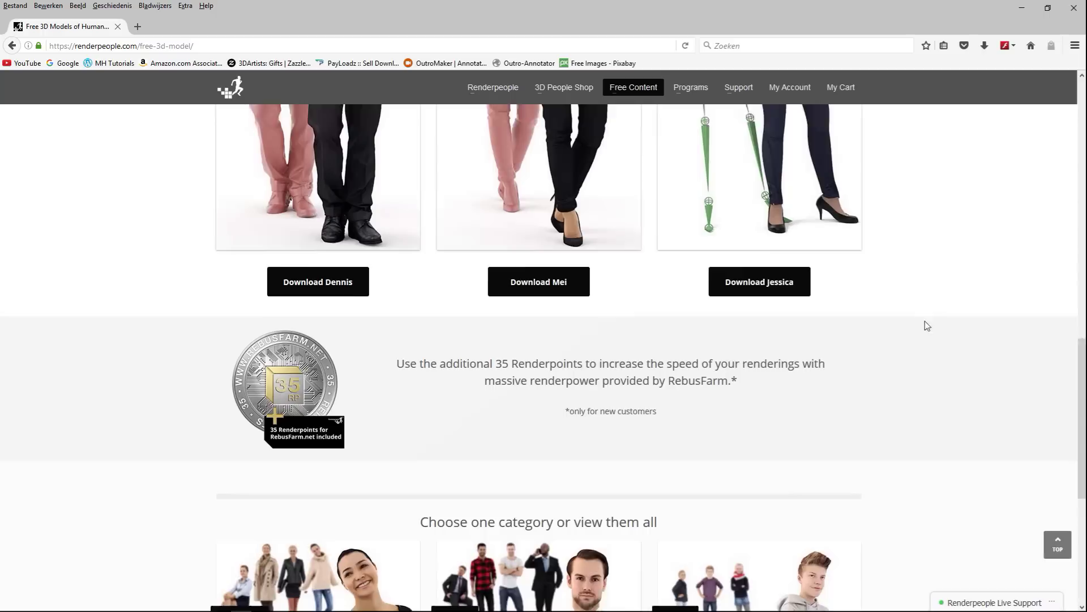
pyautogui.scroll(2, 917, 334)
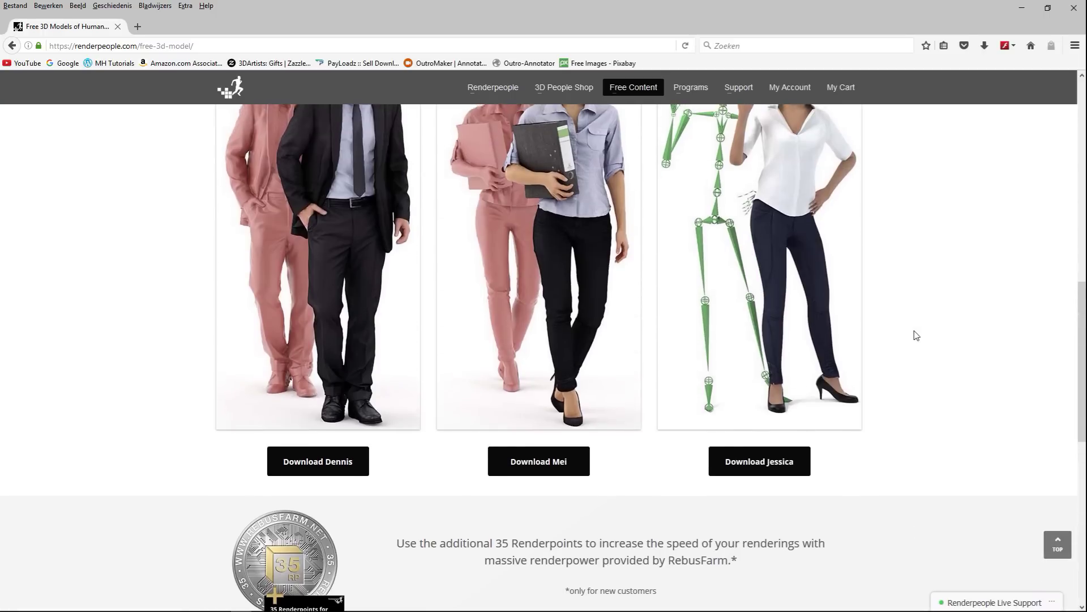
pyautogui.scroll(3, 916, 334)
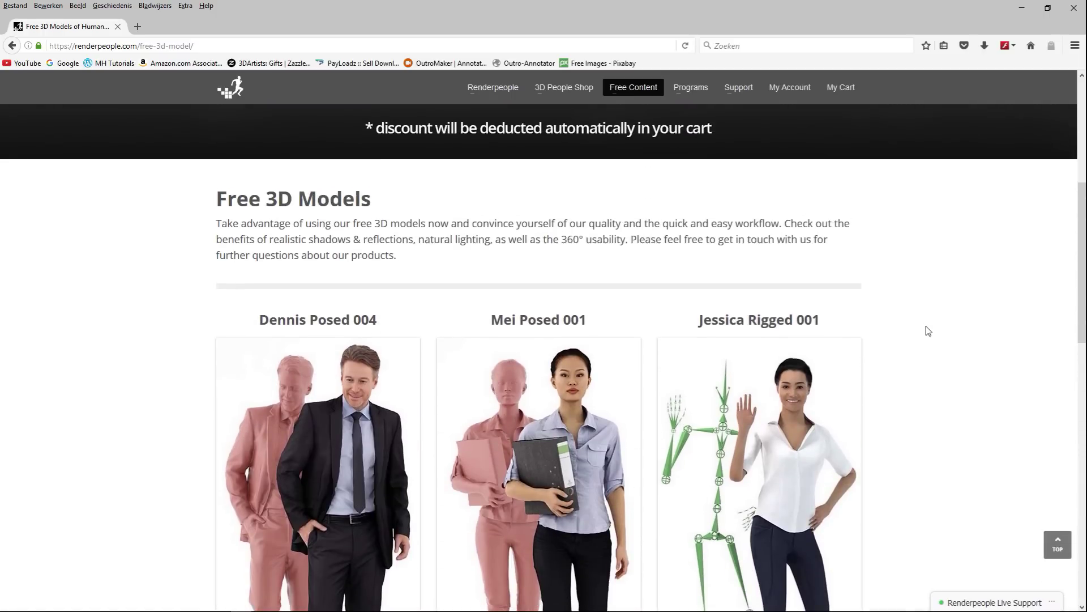
pyautogui.scroll(-2, 917, 333)
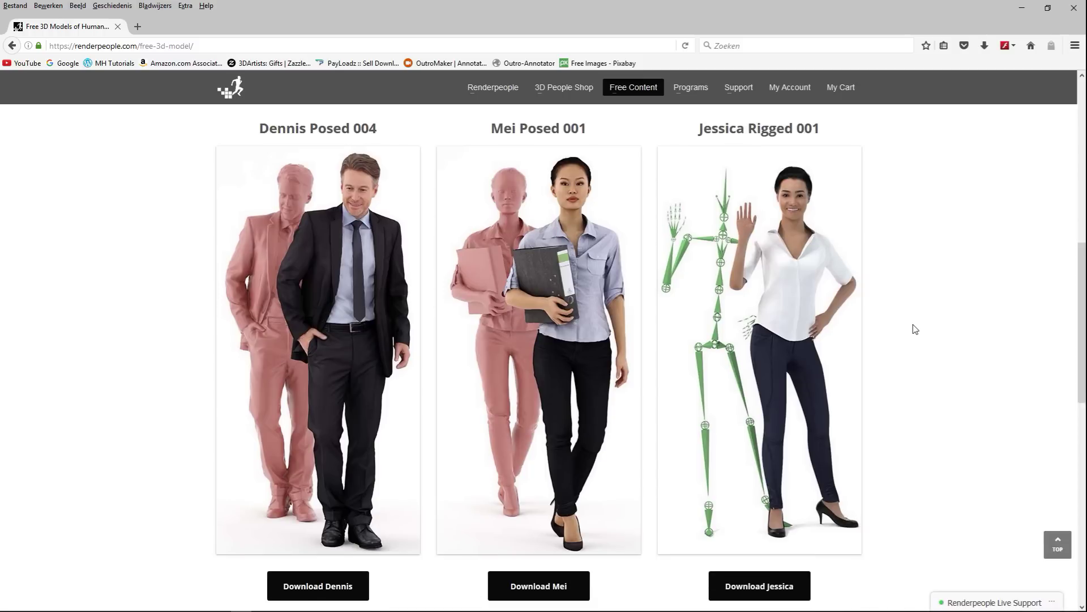